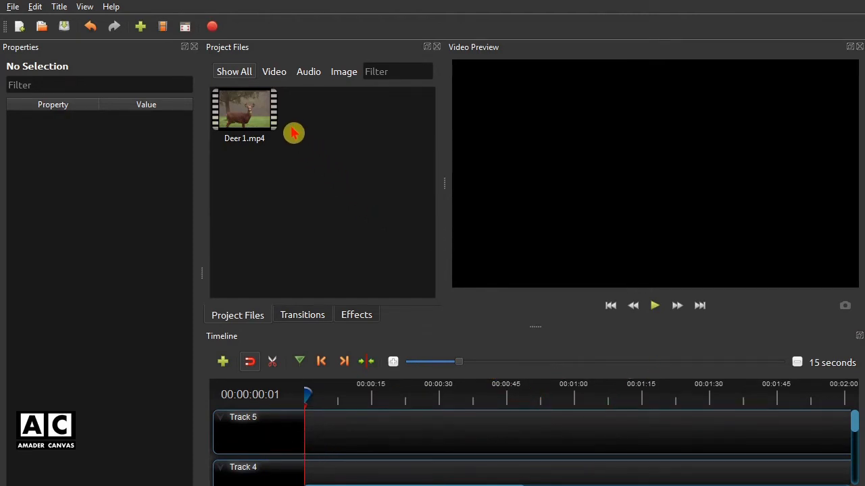
Step: Place Deer 1.mp4 at the very start of Track 5 and add a second copy after it, at about 28 seconds
click(265, 115)
drag(247, 134, 412, 420)
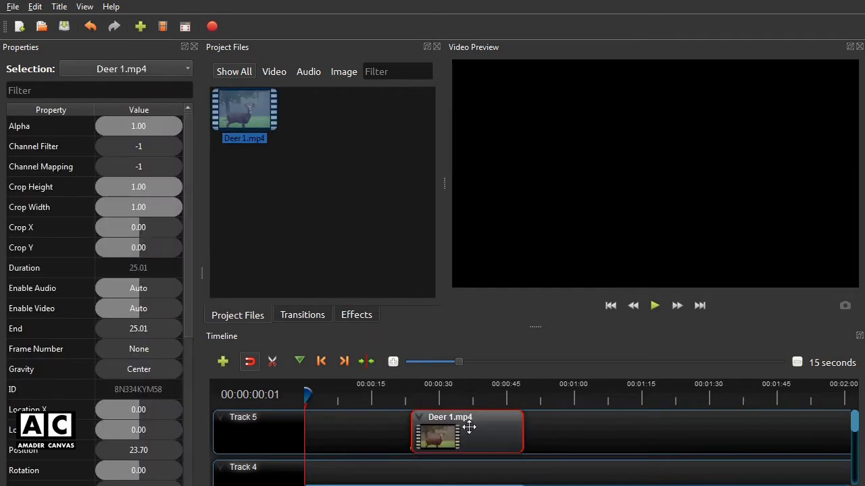
drag(466, 426, 356, 426)
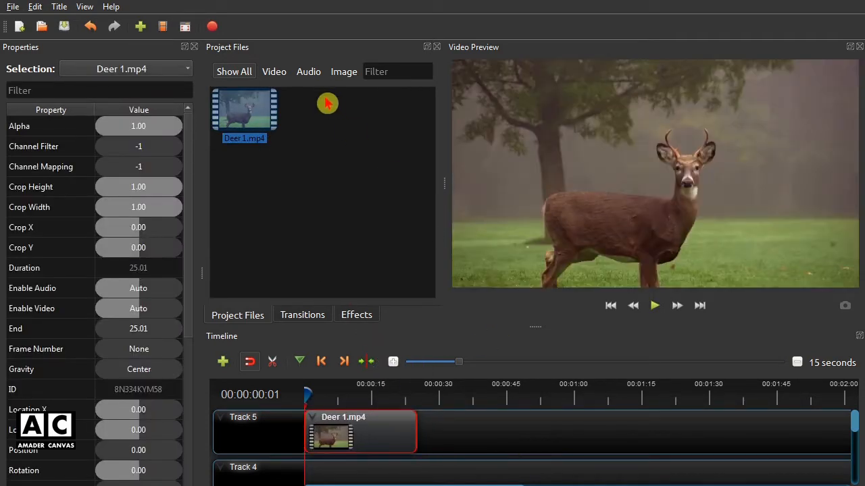
drag(254, 110, 482, 438)
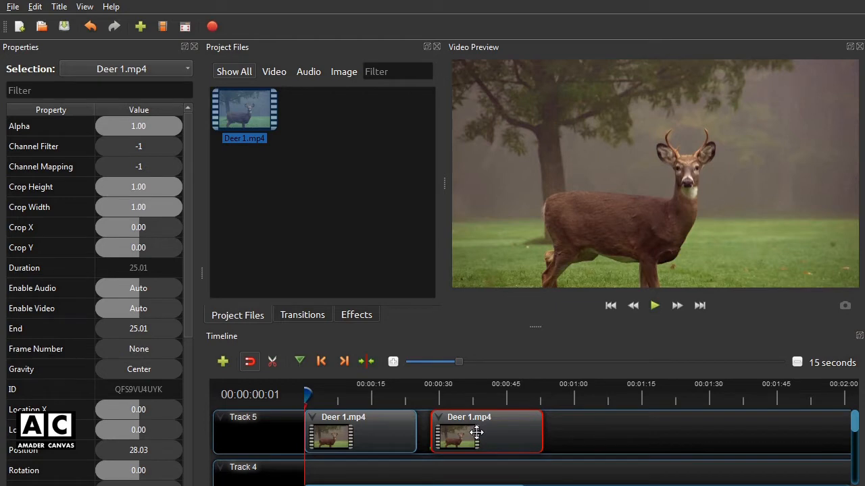
Step: Play the ungraded footage from the start for about ten seconds, then return the playhead to the beginning
mouse_move(305, 393)
mouse_down()
mouse_move(344, 393)
mouse_move(306, 394)
mouse_up()
click(654, 307)
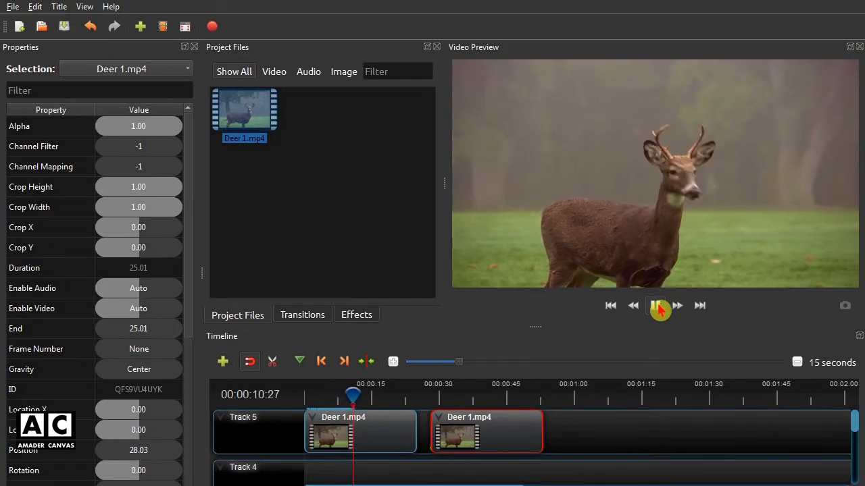
click(659, 310)
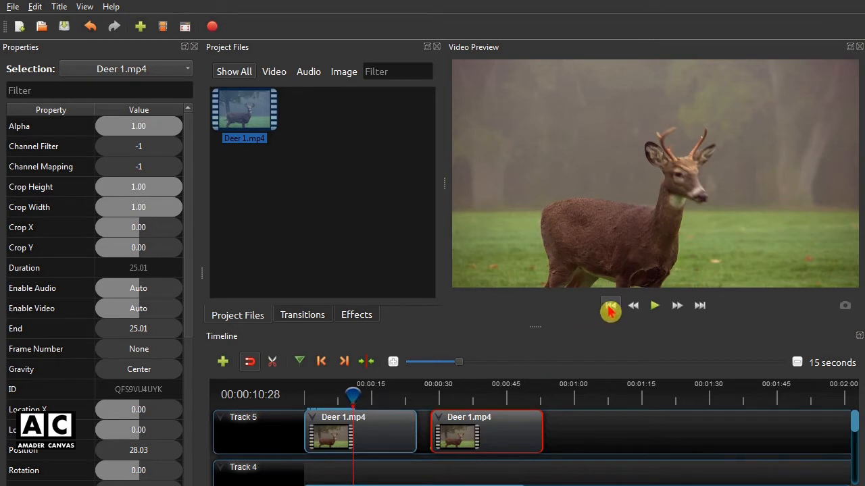
click(610, 308)
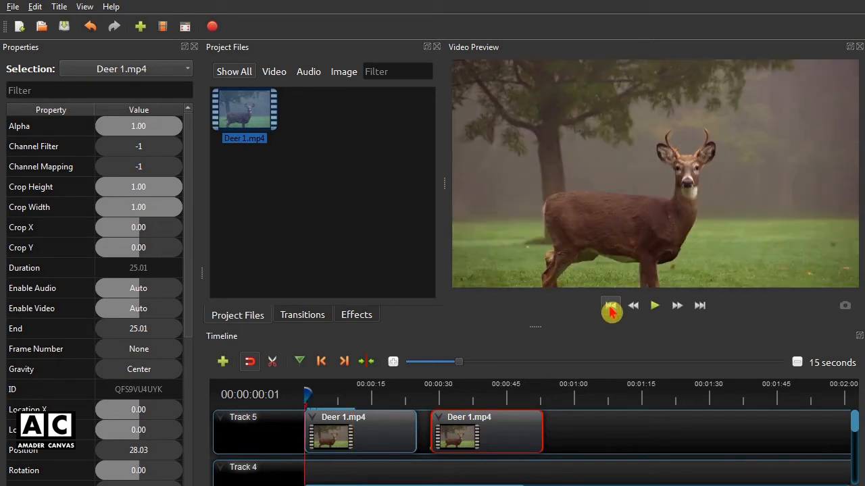
Step: Apply the Brightness & Contrast effect to the first Deer 1.mp4 clip on Track 5
click(375, 320)
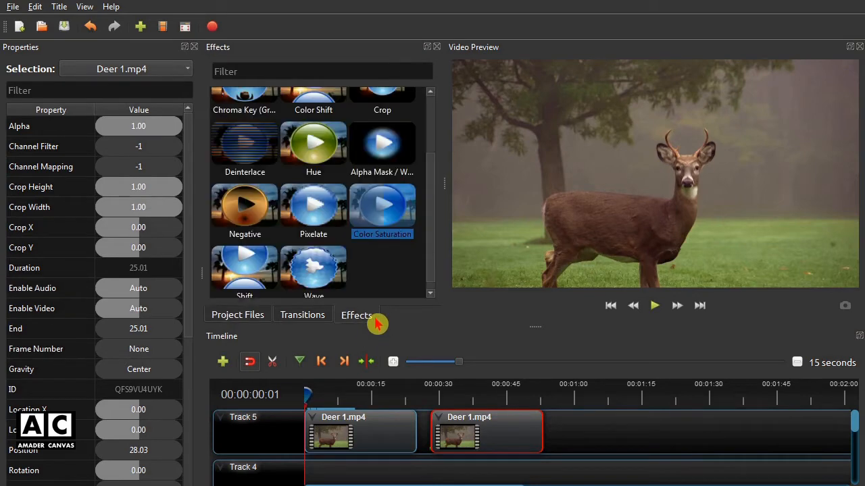
scroll(384, 213, up, 3)
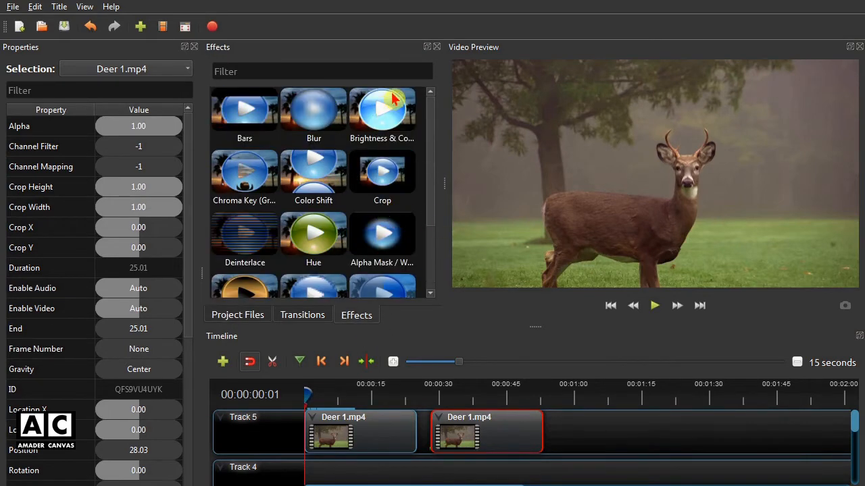
click(381, 126)
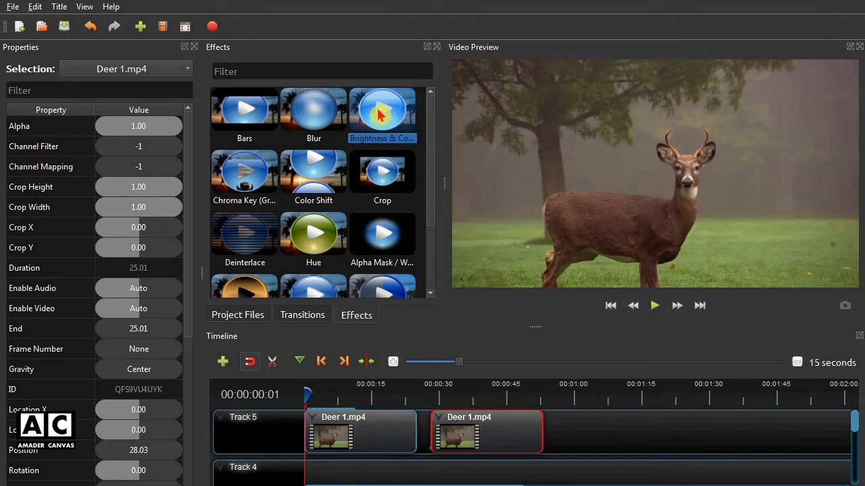
drag(390, 115, 368, 437)
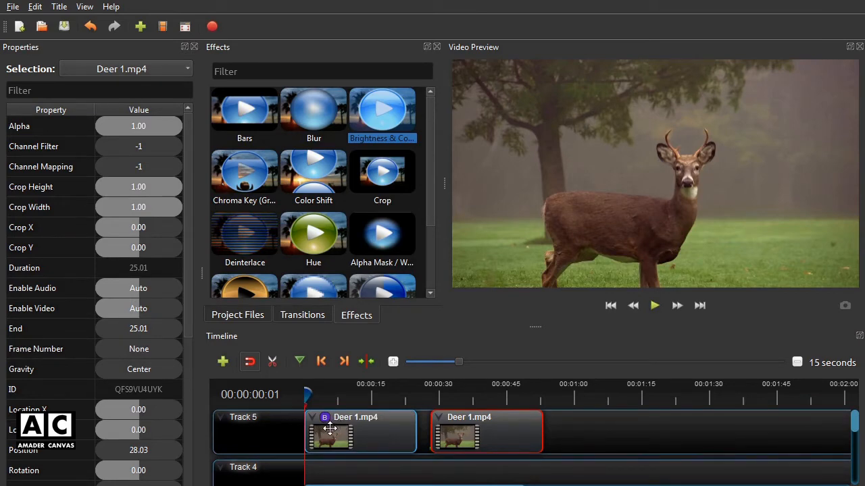
Step: Set the first clip's Brightness & Contrast effect to brightness 0.12 and contrast 51.82
click(325, 418)
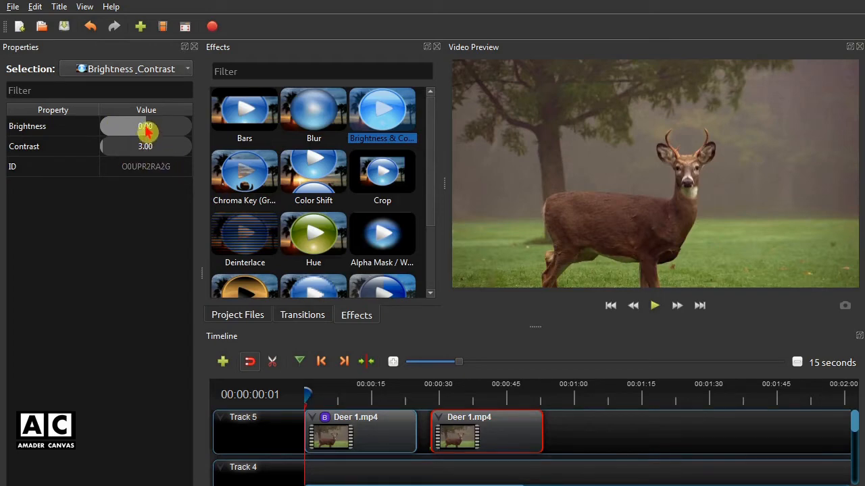
mouse_move(146, 131)
mouse_down()
mouse_move(176, 132)
mouse_move(144, 135)
mouse_move(168, 133)
mouse_move(160, 133)
mouse_up()
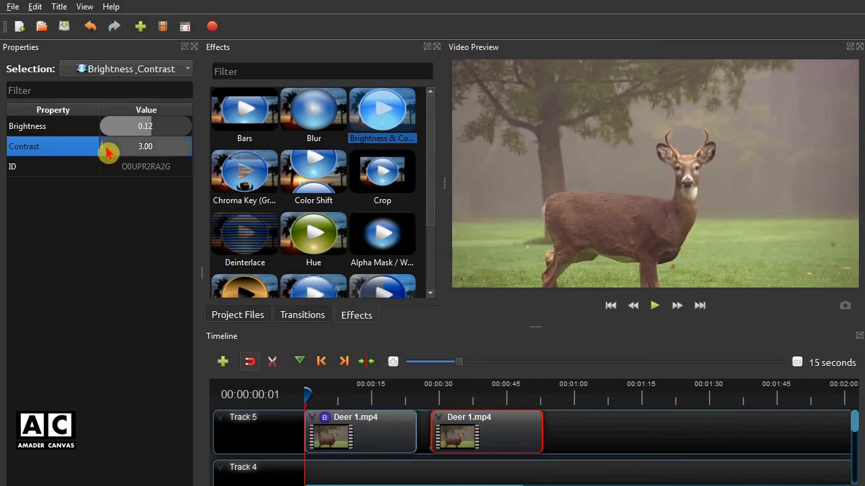
drag(108, 149, 159, 150)
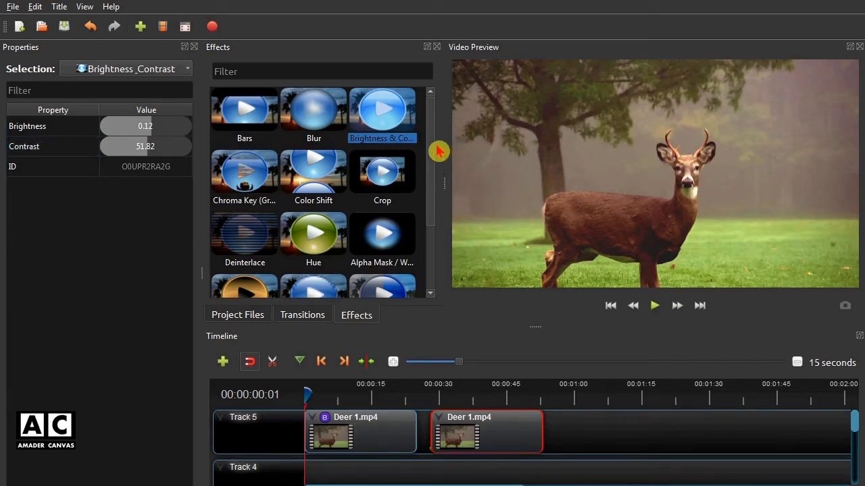
Step: Apply the Color Saturation effect to the first Deer 1.mp4 clip and set its saturation to 1.31
drag(438, 148, 442, 223)
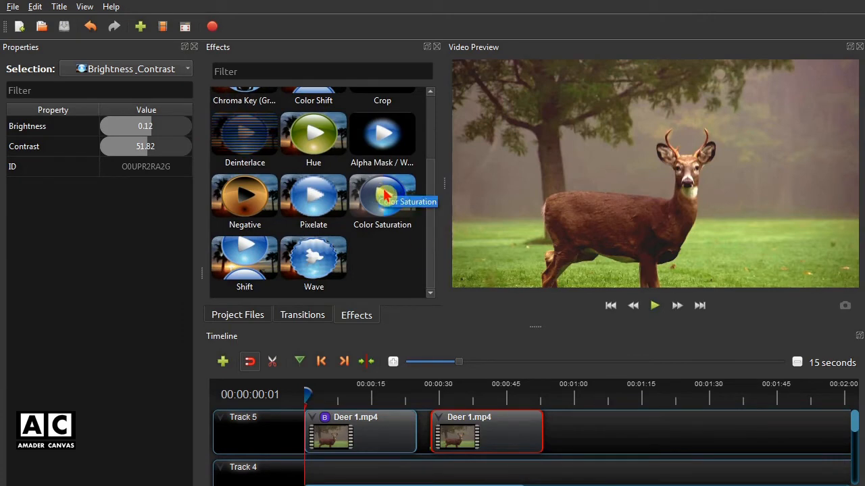
drag(391, 201, 386, 439)
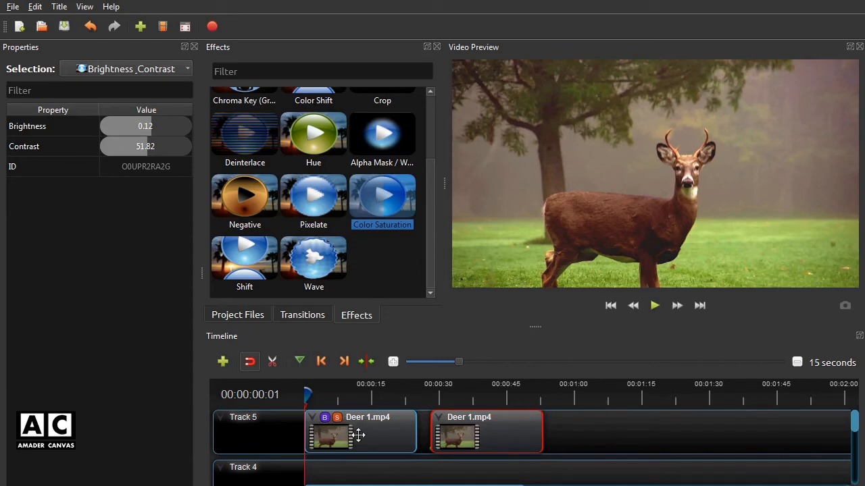
click(338, 419)
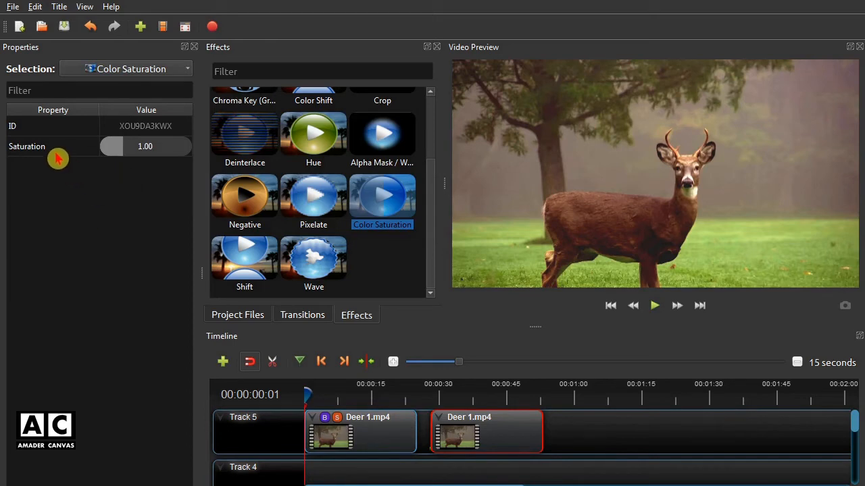
click(132, 152)
mouse_move(133, 152)
mouse_down()
mouse_move(162, 149)
mouse_move(104, 154)
mouse_move(141, 153)
mouse_up()
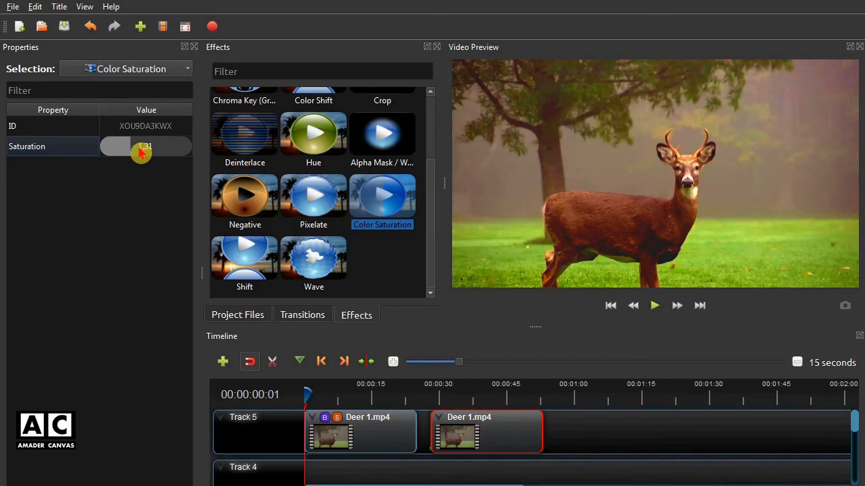
Step: Play parts of the graded first clip and the ungraded second clip to compare their colors
click(656, 310)
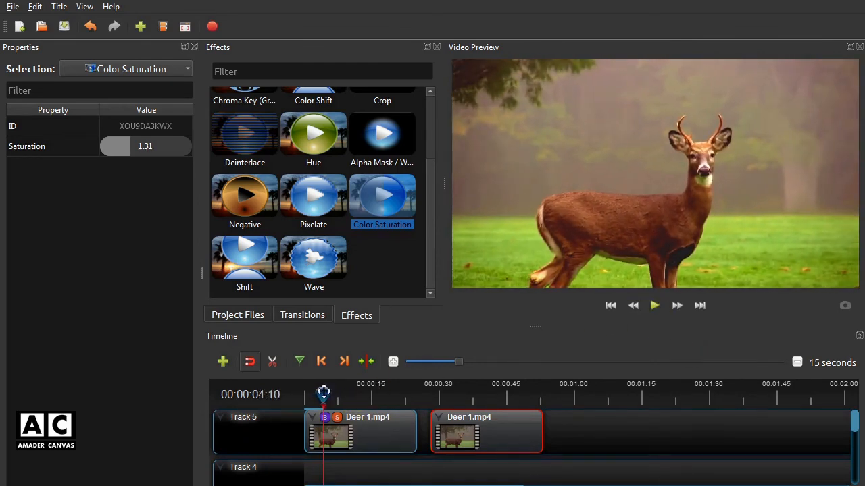
drag(321, 394, 433, 396)
click(680, 322)
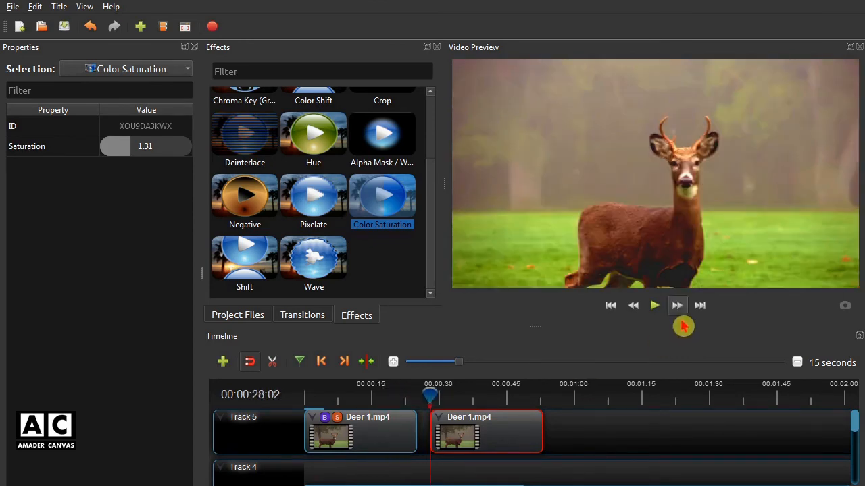
click(658, 313)
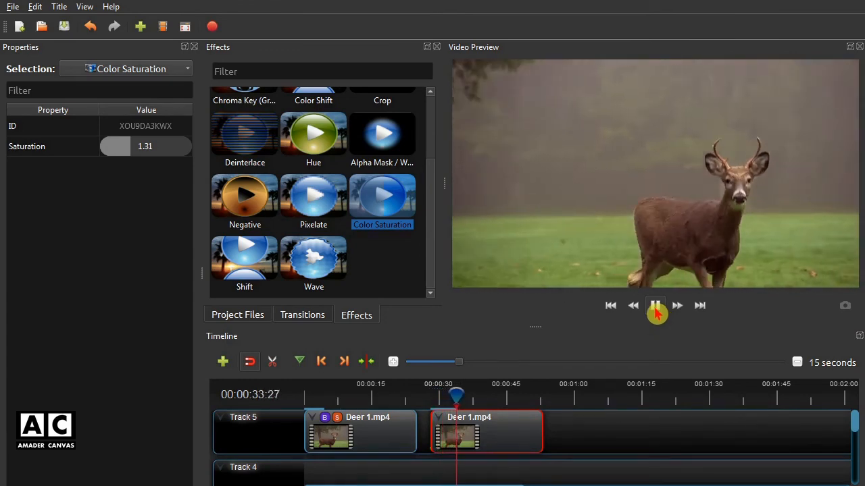
click(655, 308)
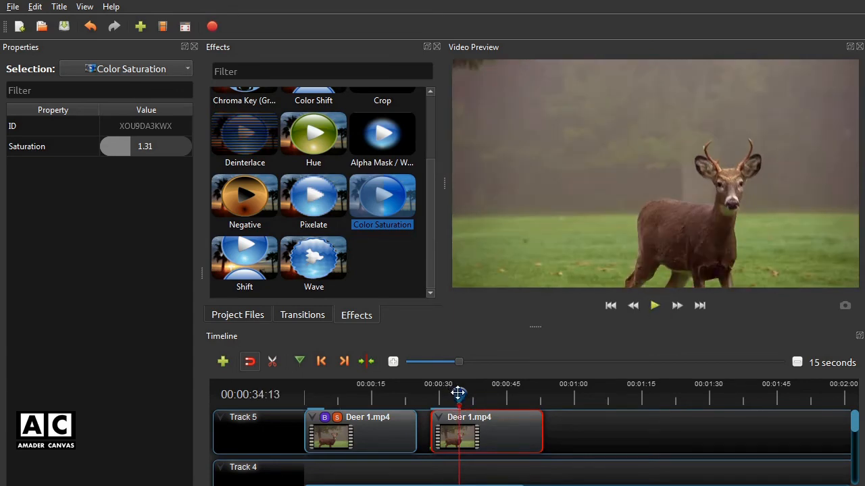
drag(458, 393, 430, 391)
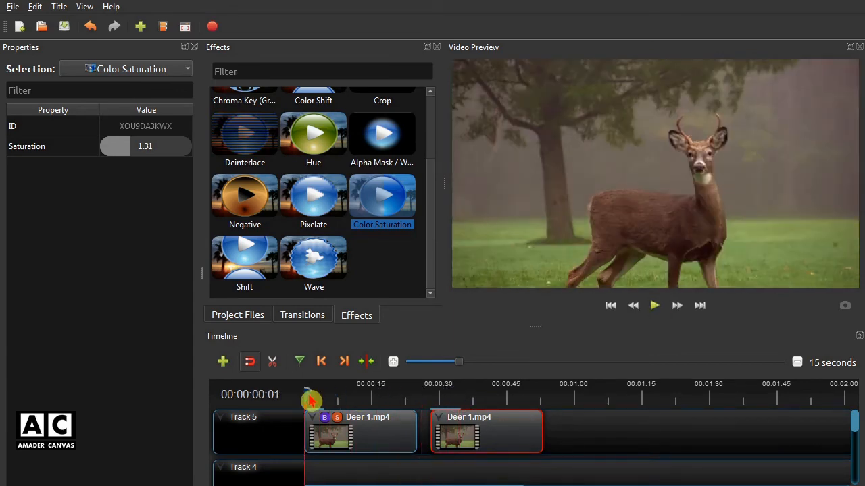
click(655, 308)
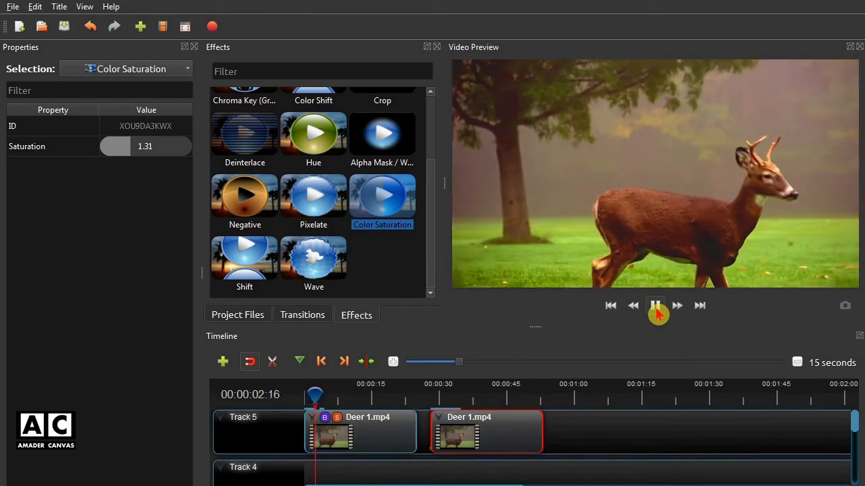
click(655, 308)
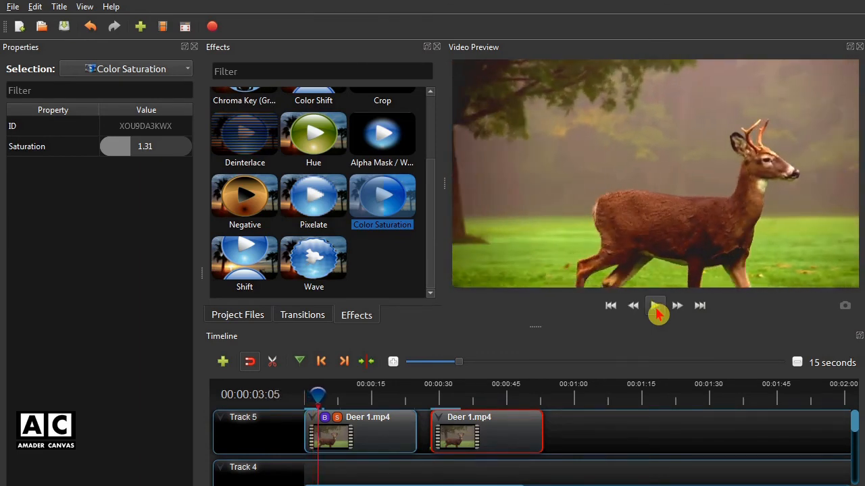
Step: Delete the ungraded second Deer 1.mp4 clip from Track 5
click(493, 437)
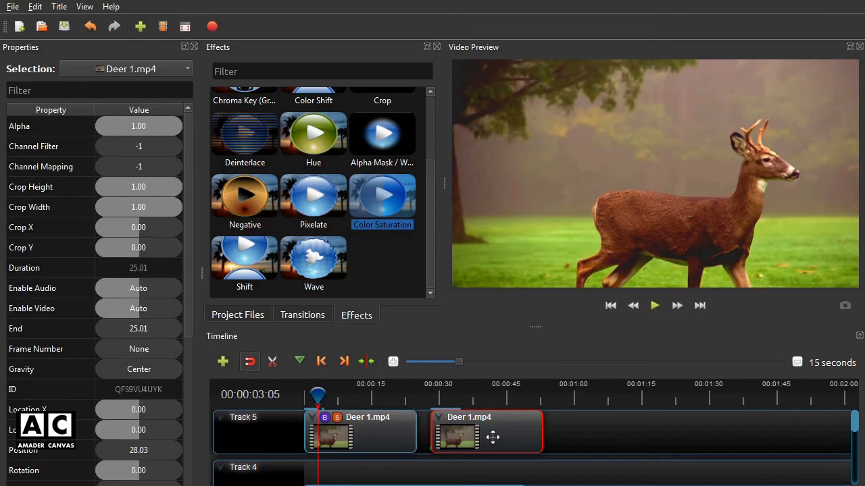
right_click(492, 437)
click(548, 433)
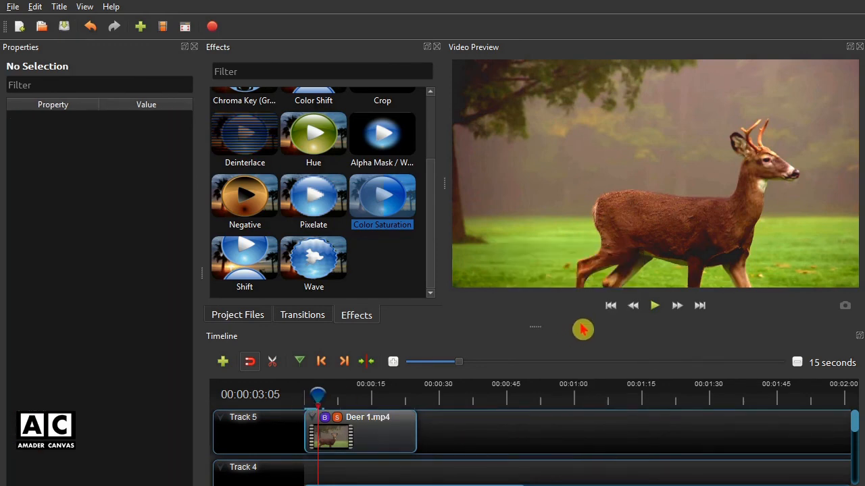
Step: Rewind to the start and export the video as Color Grading to E:/ in MP4 (h.264), HD 720p 30 fps, High quality
click(610, 305)
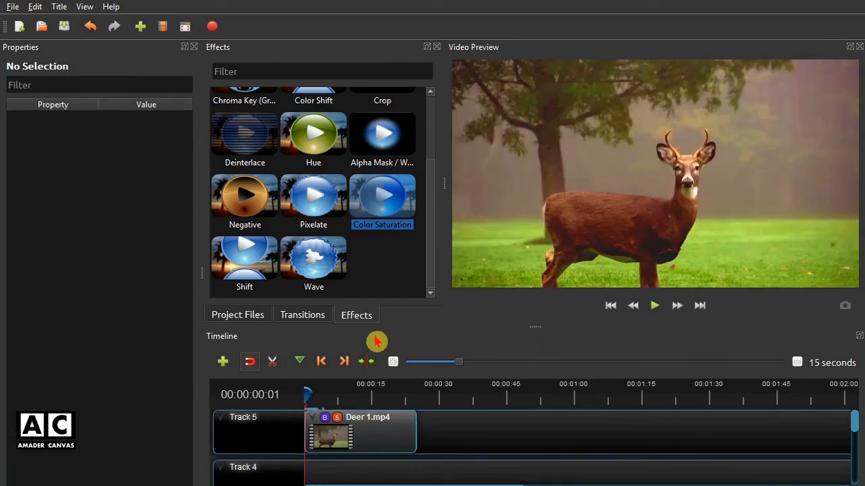
click(215, 29)
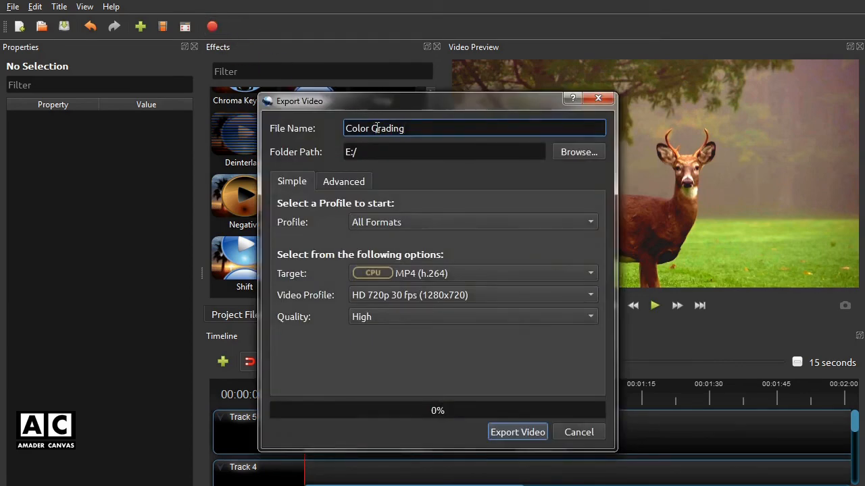
click(517, 432)
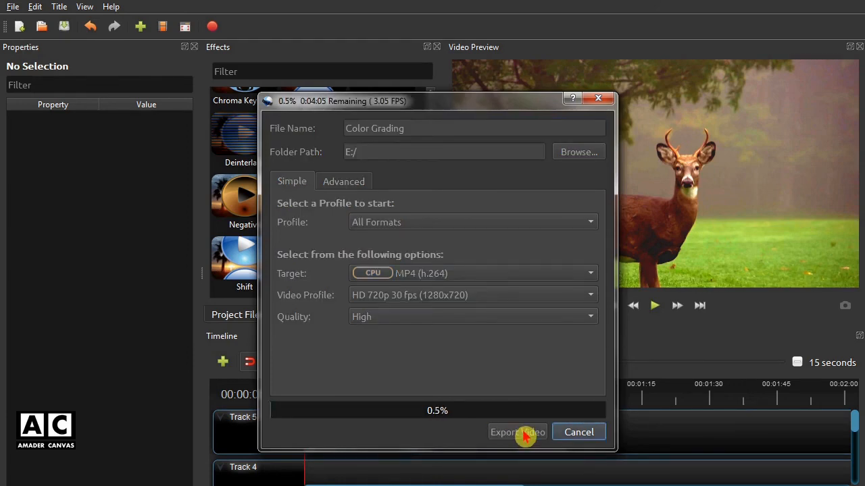